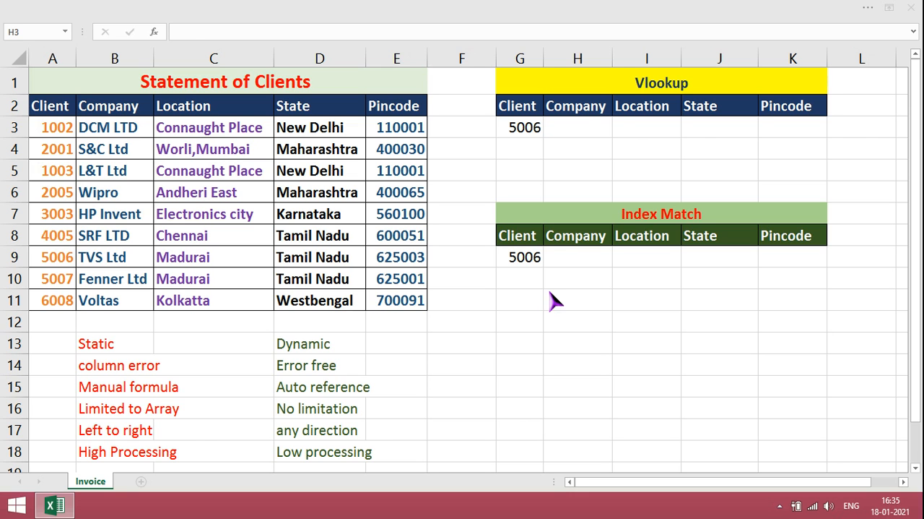
Start a VLOOKUP formula in H3 with the absolute reference $G$3 as its lookup value
{"action": "type", "text": "=VLOOKUP("}
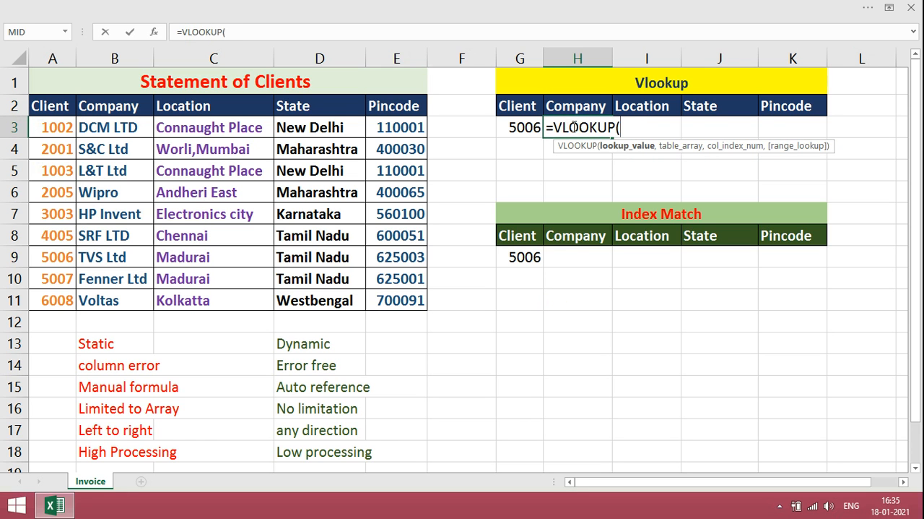
{"action": "left_click", "coordinate": [530, 128]}
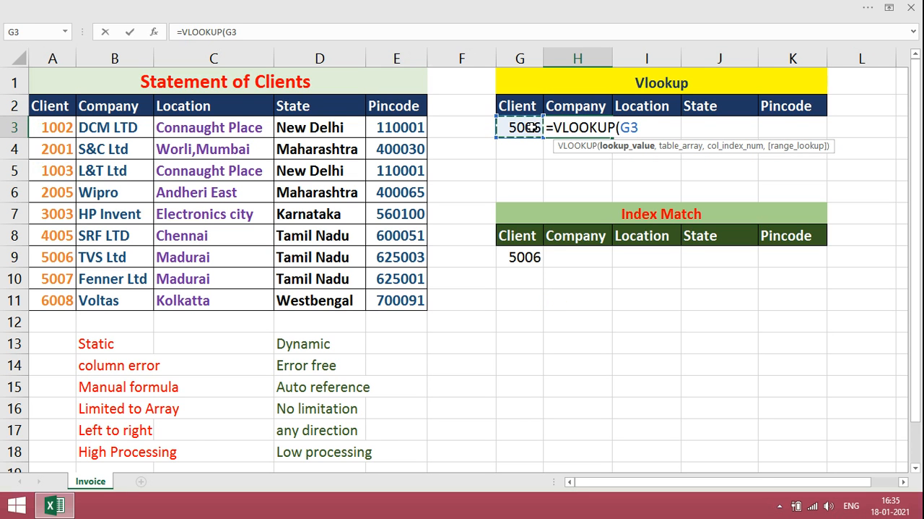
{"action": "key", "text": "F4"}
{"action": "type", "text": ","}
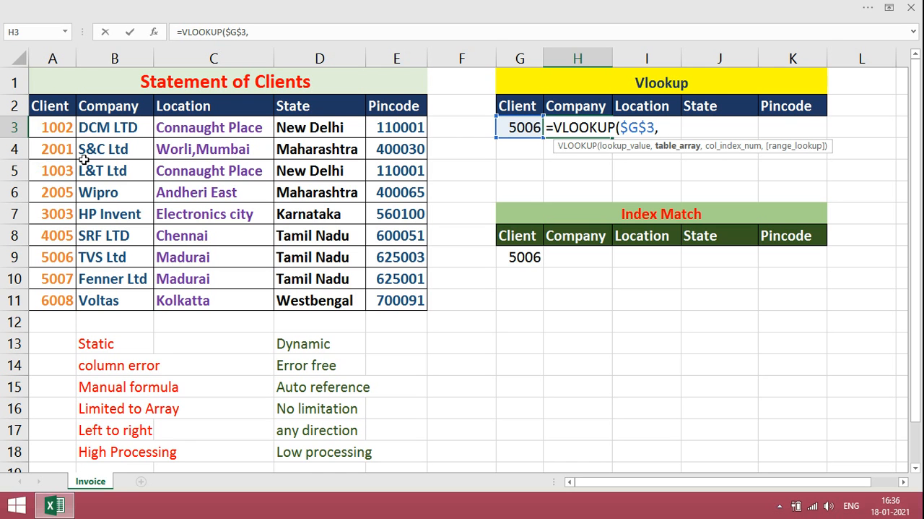
Complete the H3 VLOOKUP with table array $A$3:$E$11, column index 2 and range lookup 0
{"action": "left_click", "coordinate": [55, 128]}
{"action": "key", "text": "ctrl+shift+Down"}
{"action": "key", "text": "ctrl+shift+Right"}
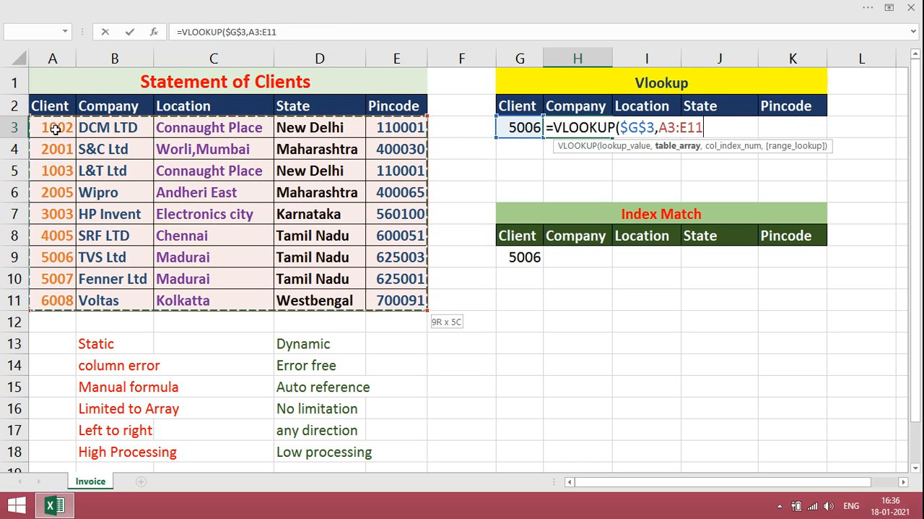
{"action": "key", "text": "F4"}
{"action": "type", "text": ","}
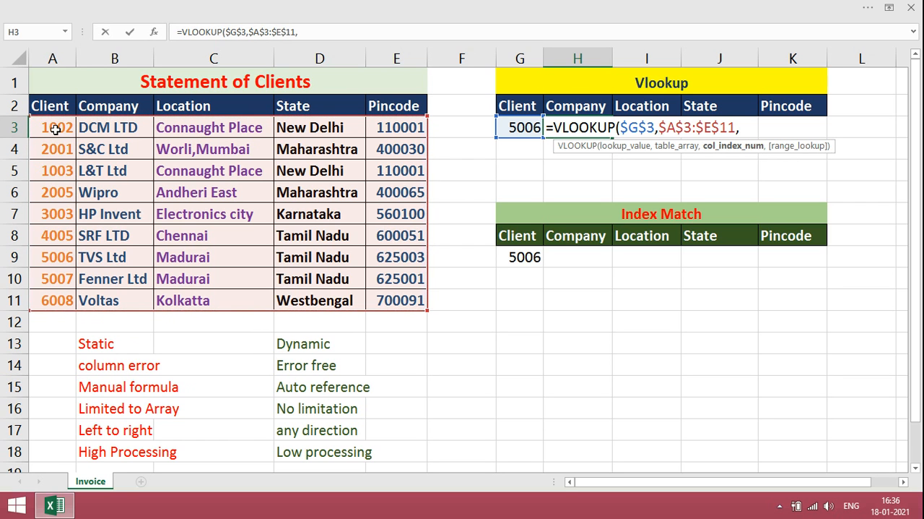
{"action": "type", "text": "2,0)"}
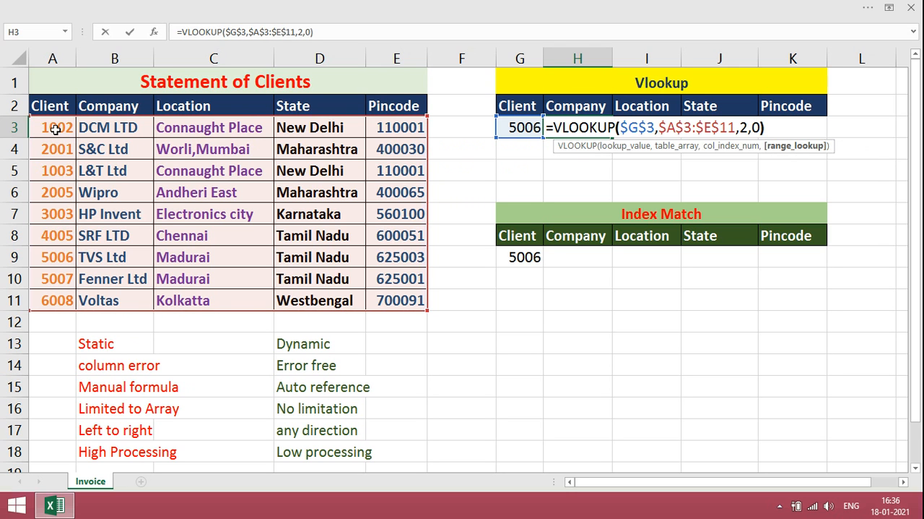
{"action": "key", "text": "Return"}
{"action": "key", "text": "Up"}
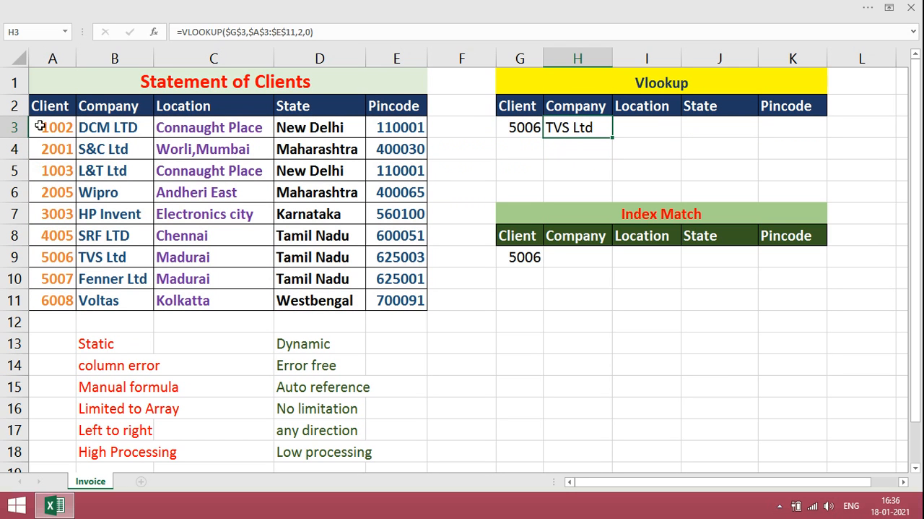
Check the column index in the H3 formula and fill the VLOOKUP across to K3
{"action": "left_click", "coordinate": [299, 32]}
{"action": "double_click", "coordinate": [302, 32]}
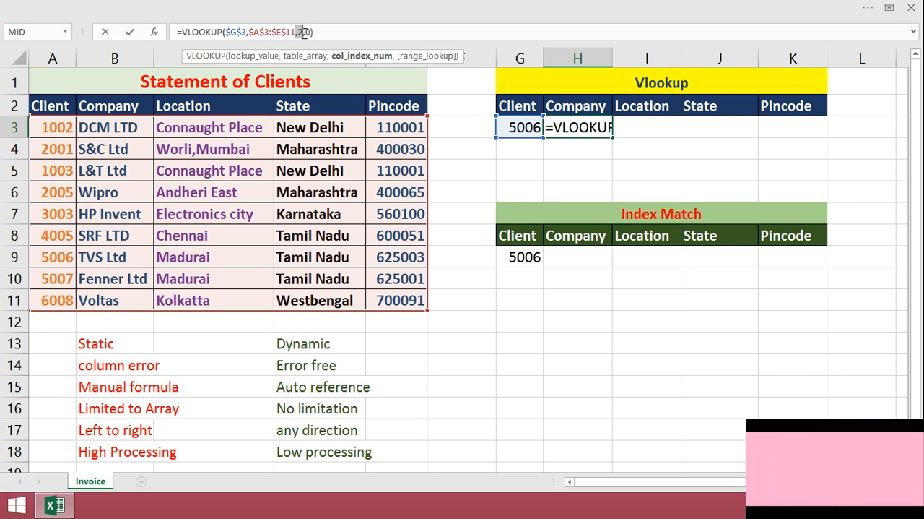
{"action": "left_click_drag", "start_coordinate": [612, 137], "coordinate": [820, 136]}
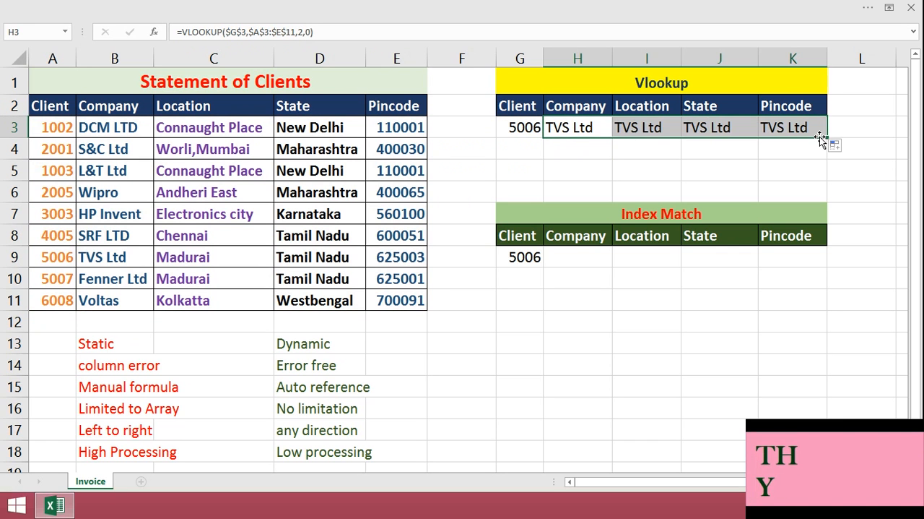
Change the VLOOKUP column index to 3 in the Location cell I3
{"action": "left_click", "coordinate": [651, 127]}
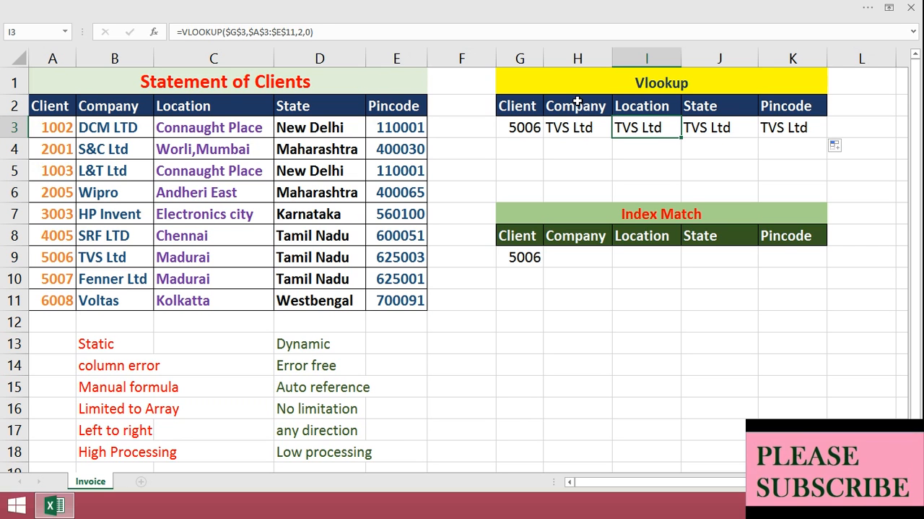
{"action": "left_click", "coordinate": [299, 32]}
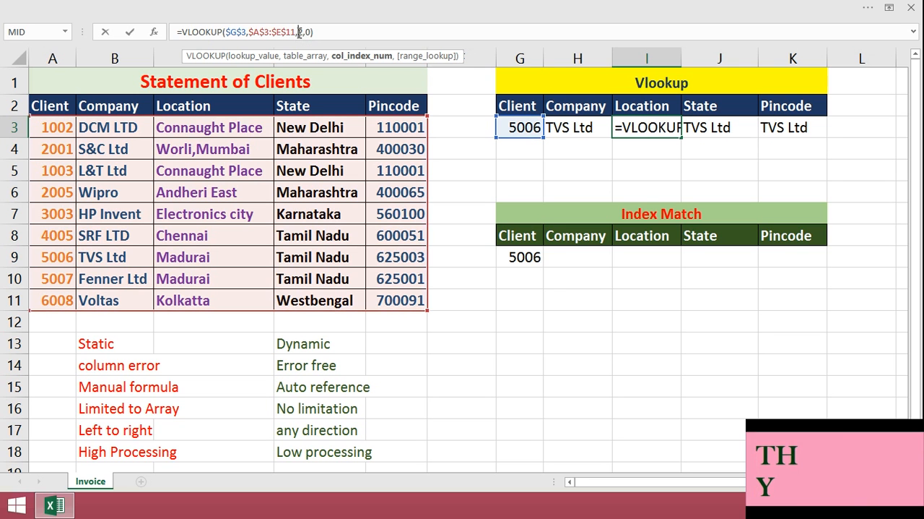
{"action": "key", "text": "BackSpace"}
{"action": "type", "text": "3"}
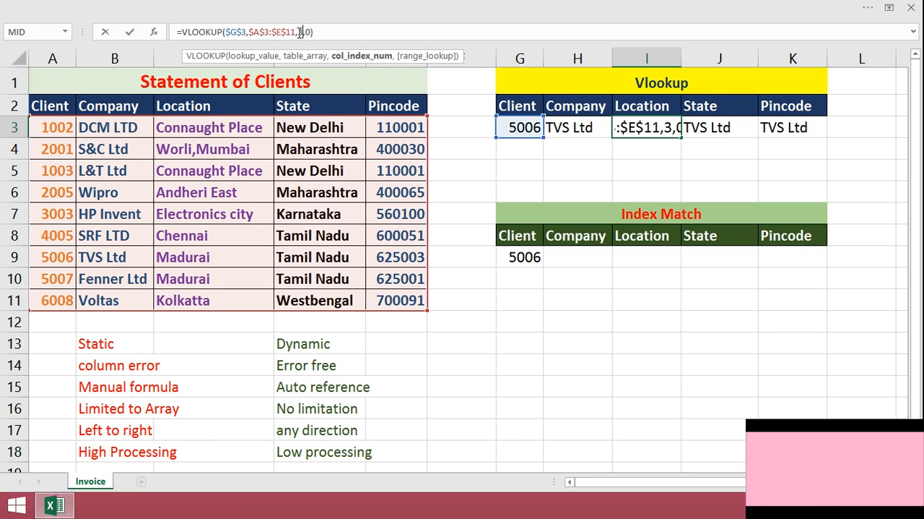
{"action": "key", "text": "Return"}
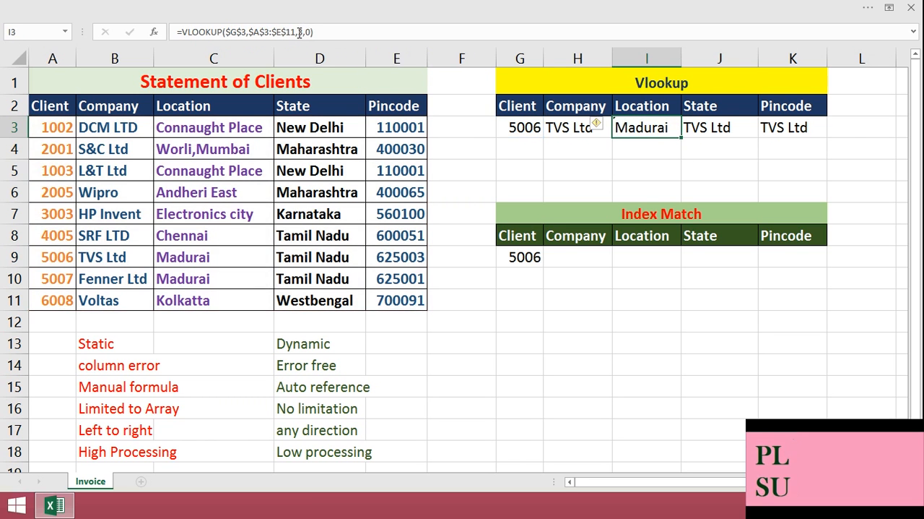
Correct the VLOOKUP column index in the State cell J3 and set it to 5 in the Pincode cell K3
{"action": "left_click", "coordinate": [299, 33]}
{"action": "key", "text": "BackSpace"}
{"action": "type", "text": "5"}
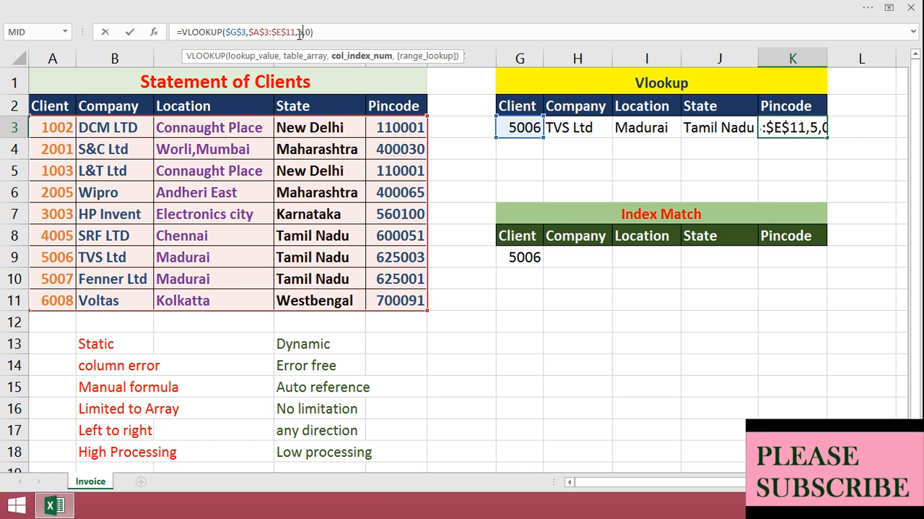
{"action": "key", "text": "Return"}
{"action": "key", "text": "Up"}
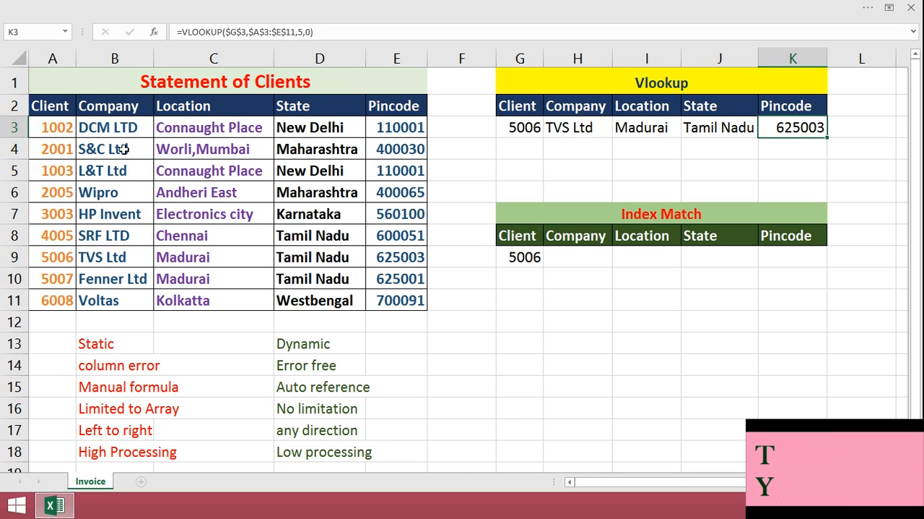
Review the client table's extent, try column index 6 in the K3 VLOOKUP, and undo that change
{"action": "left_click_drag", "start_coordinate": [50, 109], "coordinate": [388, 305]}
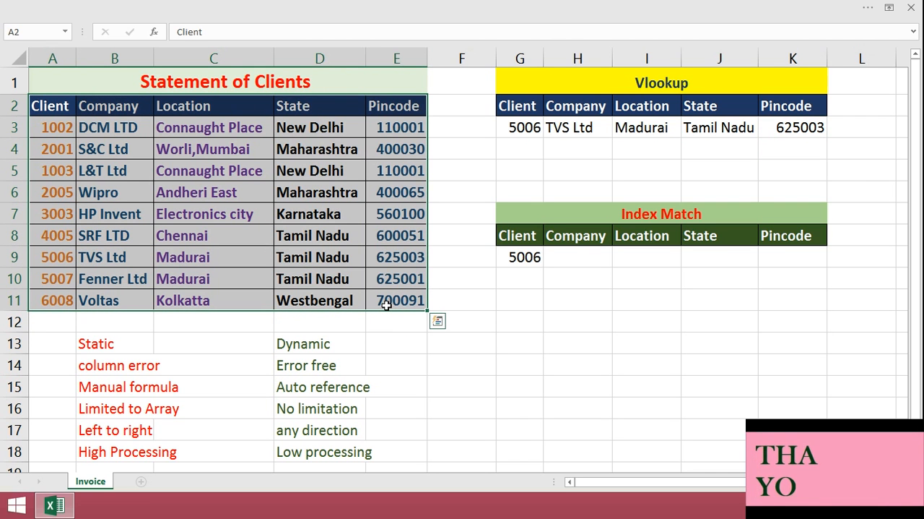
{"action": "left_click", "coordinate": [808, 127]}
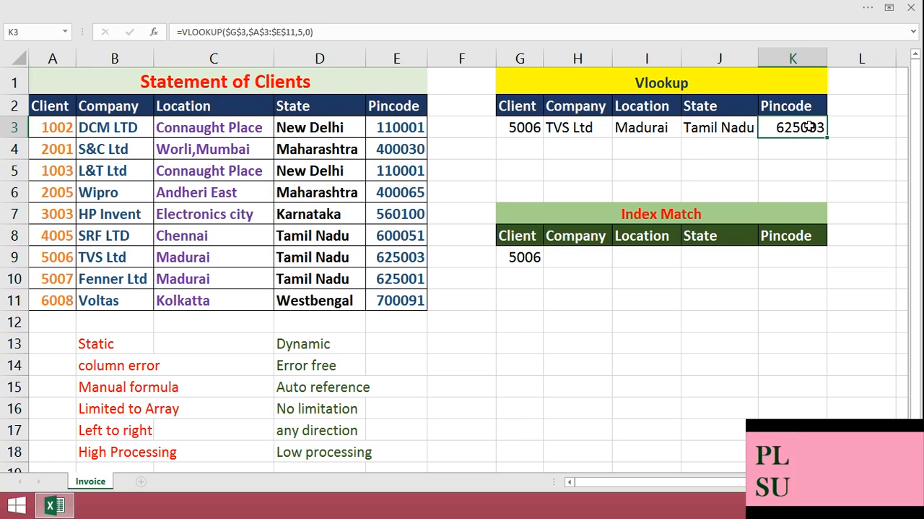
{"action": "left_click", "coordinate": [299, 32]}
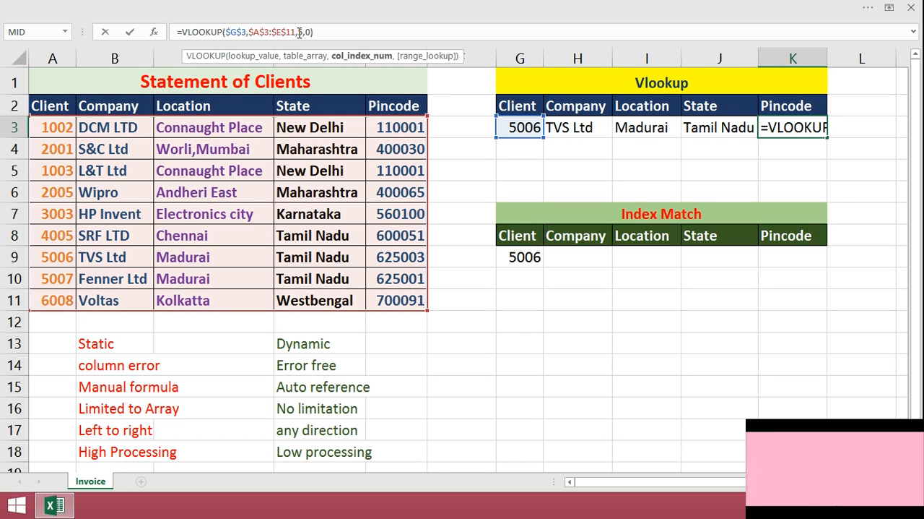
{"action": "key", "text": "BackSpace"}
{"action": "type", "text": "6"}
{"action": "key", "text": "Return"}
{"action": "key", "text": "Up"}
{"action": "key", "text": "ctrl+z"}
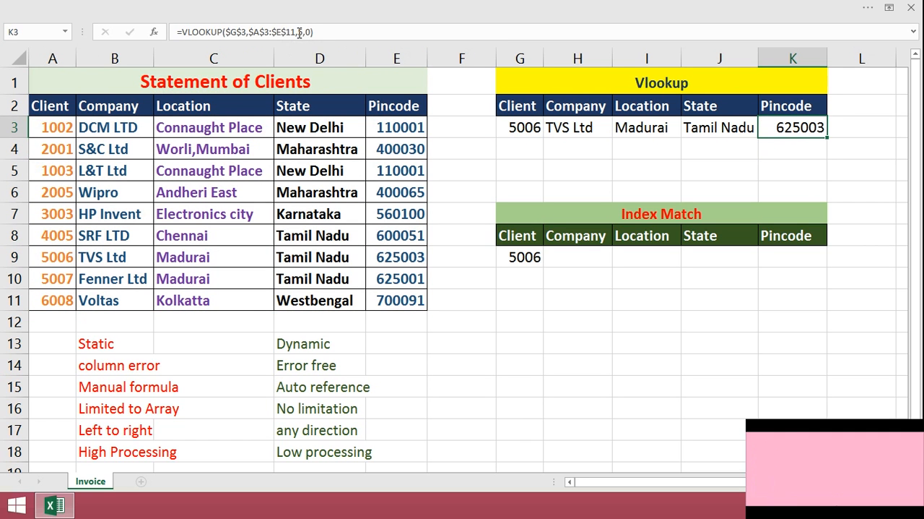
Start an INDEX formula in H9 with the Company range B3:B11 as its array
{"action": "left_click", "coordinate": [568, 258]}
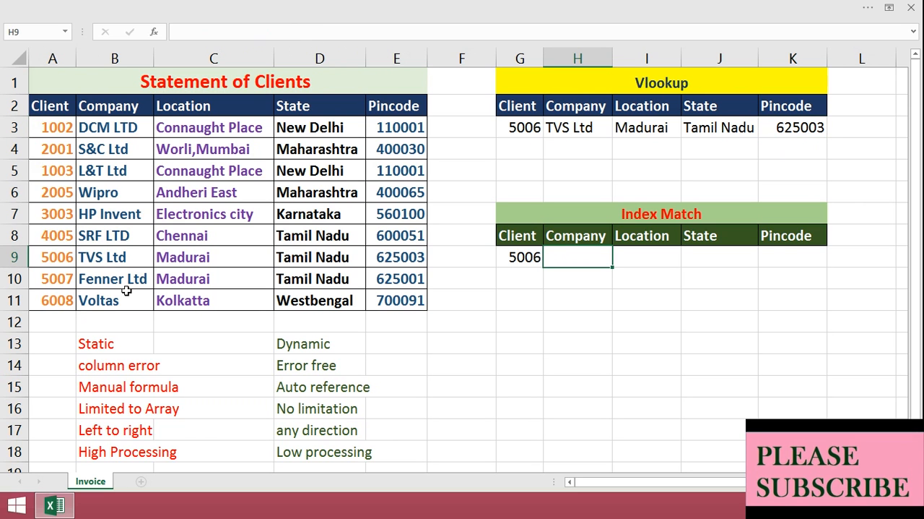
{"action": "type", "text": "=INDE"}
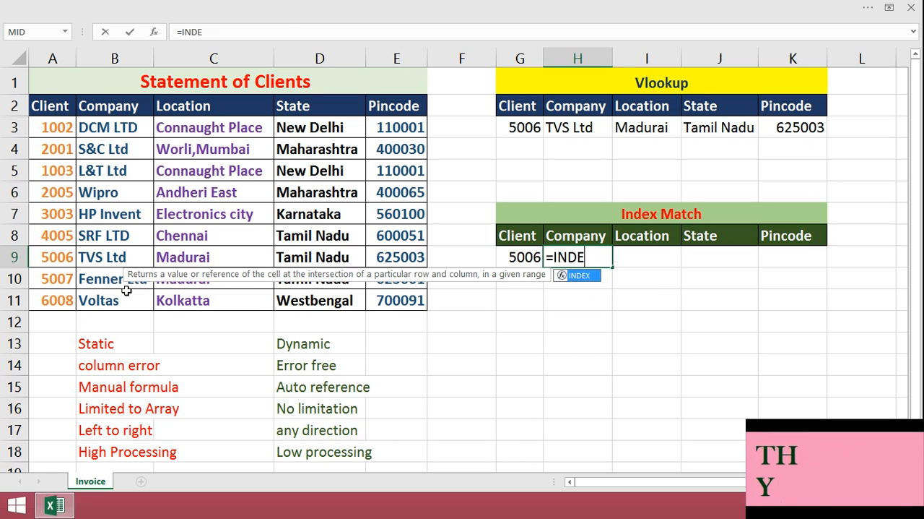
{"action": "type", "text": "X("}
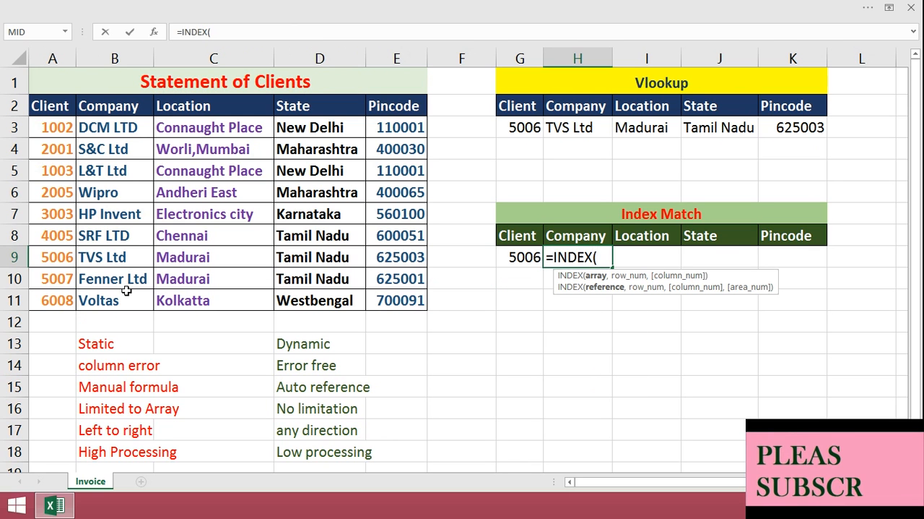
{"action": "left_click", "coordinate": [111, 128]}
{"action": "left_click_drag", "start_coordinate": [110, 128], "coordinate": [115, 296]}
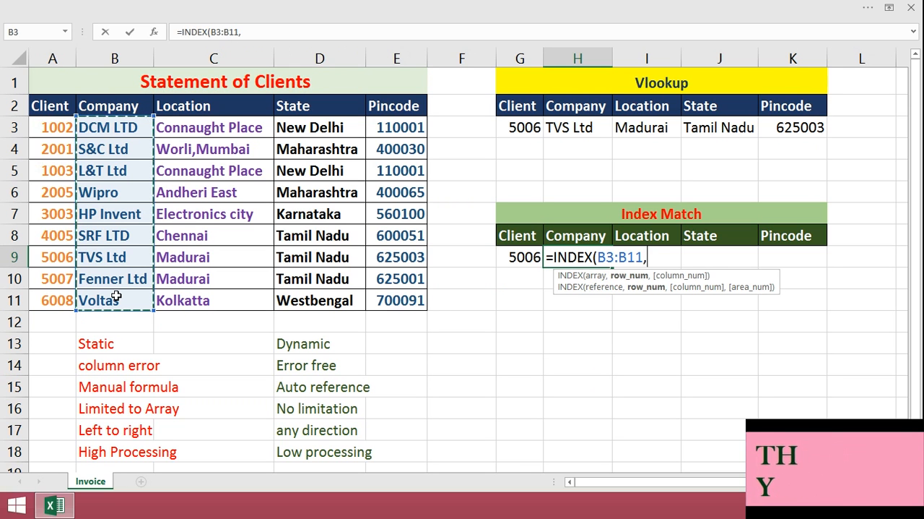
{"action": "type", "text": ",MAT"}
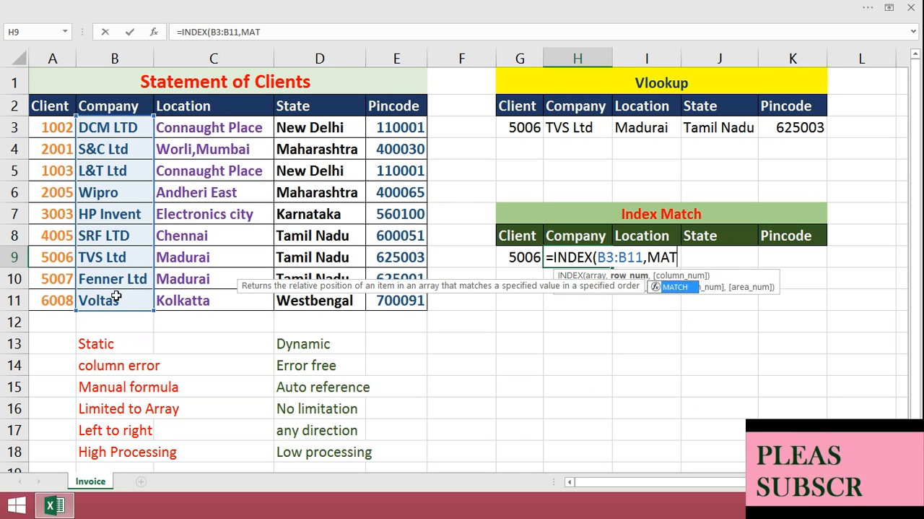
{"action": "type", "text": "CH("}
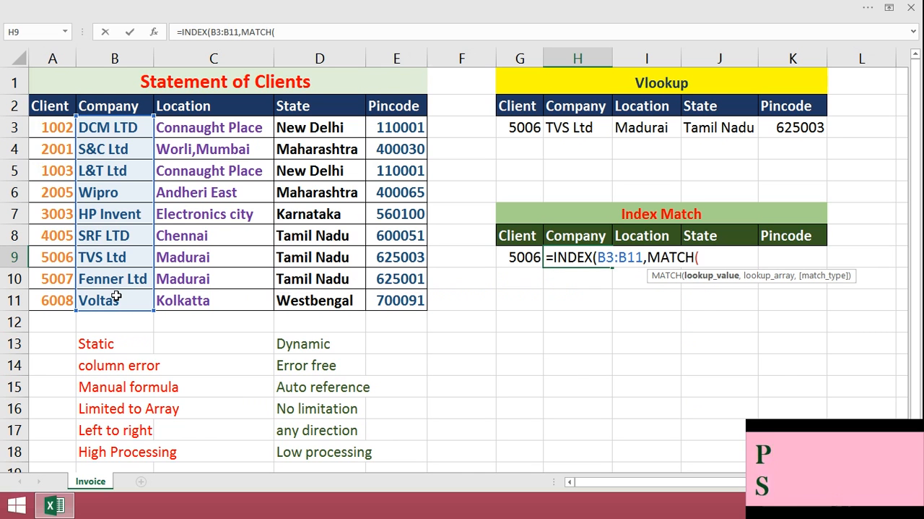
Nest a MATCH function as the row number, with the absolute reference $G$9 as its lookup value
{"action": "left_click", "coordinate": [512, 258]}
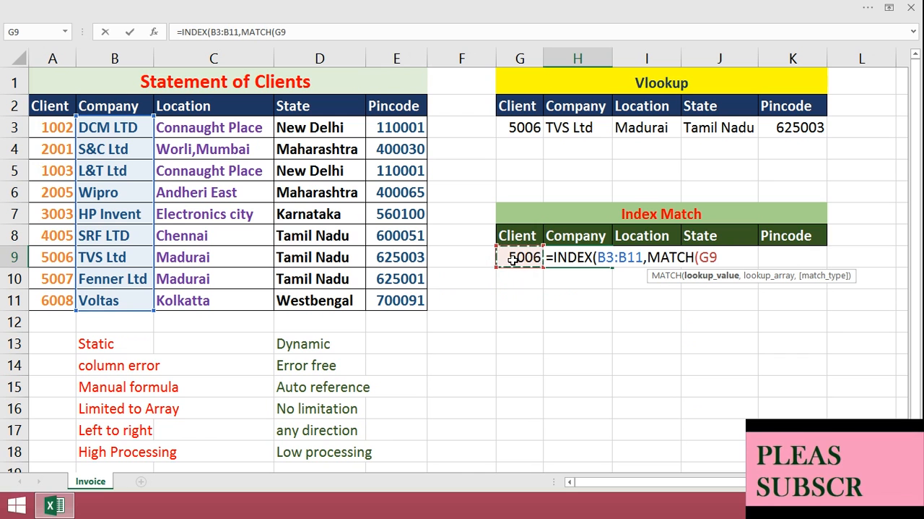
{"action": "key", "text": "F4"}
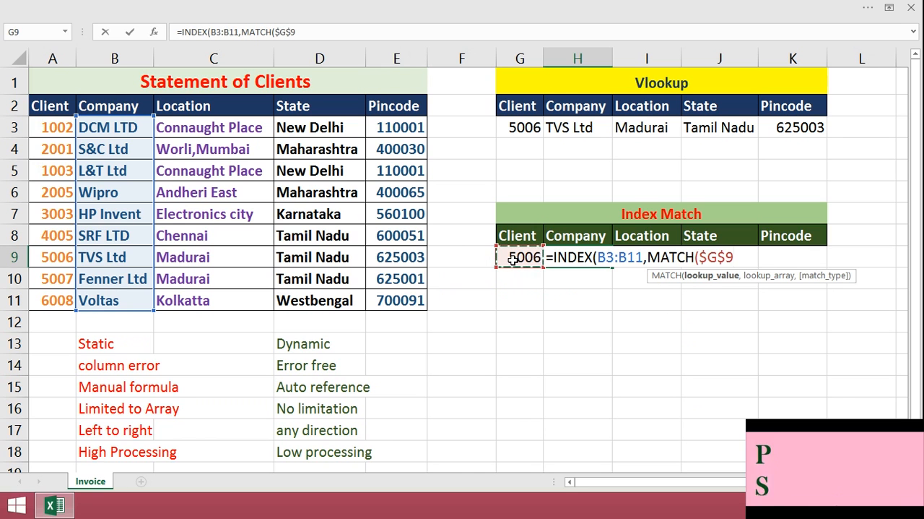
{"action": "type", "text": ","}
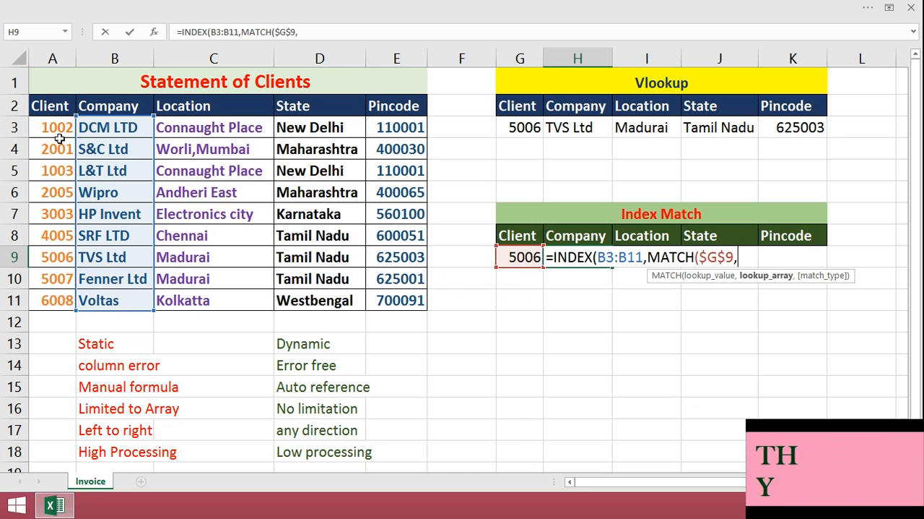
Complete the MATCH with lookup array $A$3:$A$11 and match type 0, and enter the H9 formula
{"action": "left_click_drag", "start_coordinate": [52, 128], "coordinate": [57, 300]}
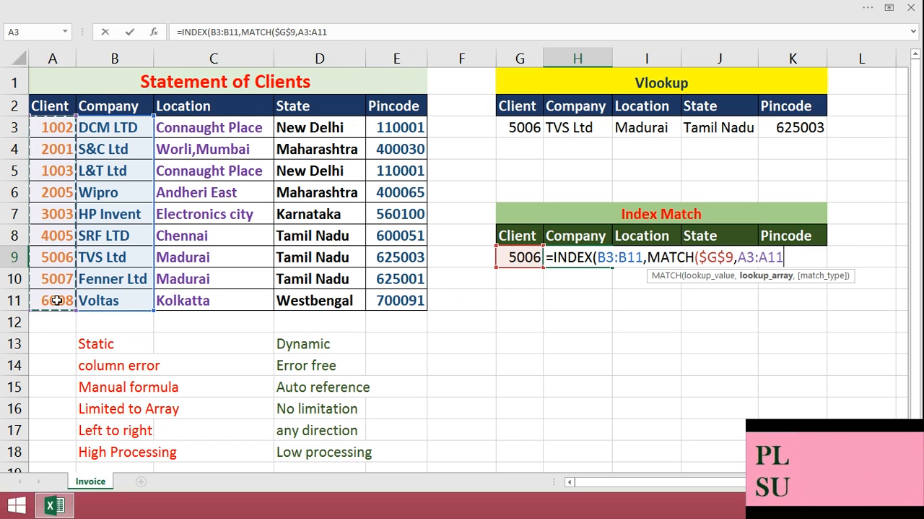
{"action": "key", "text": "F4"}
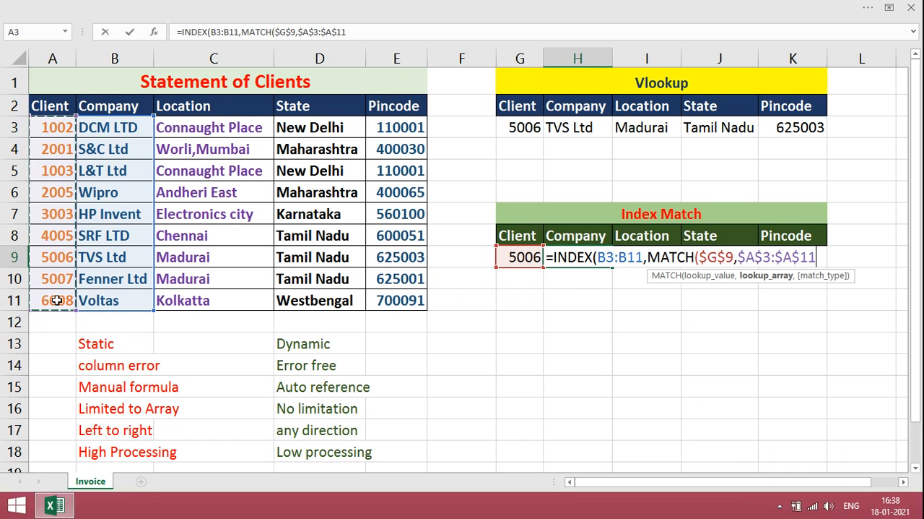
{"action": "type", "text": ",0"}
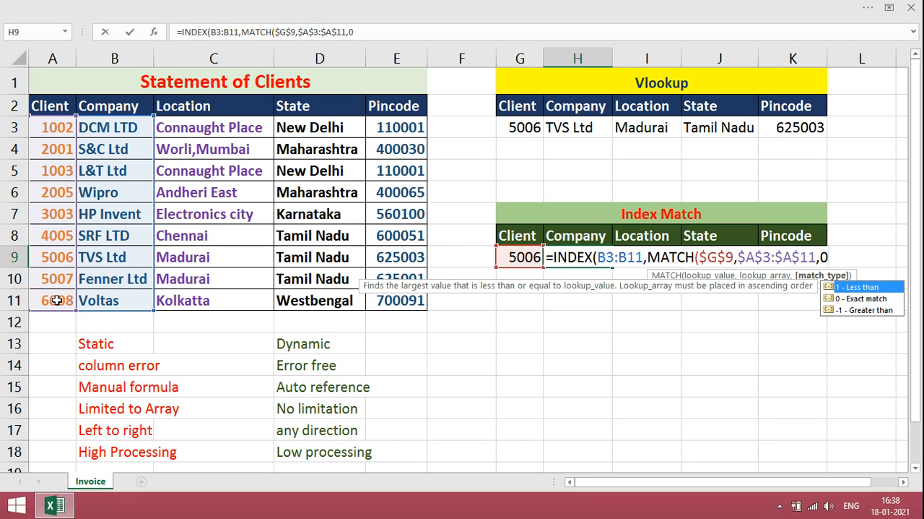
{"action": "type", "text": "))"}
{"action": "key", "text": "Return"}
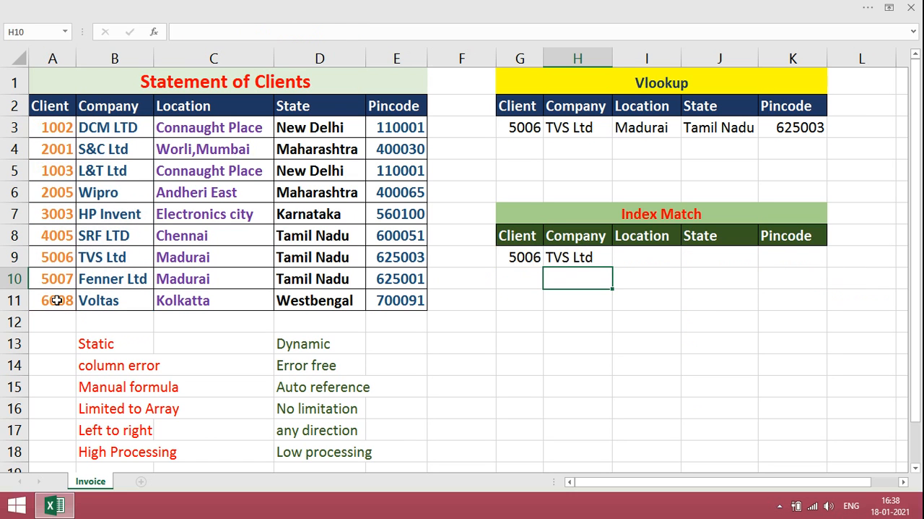
{"action": "key", "text": "Up"}
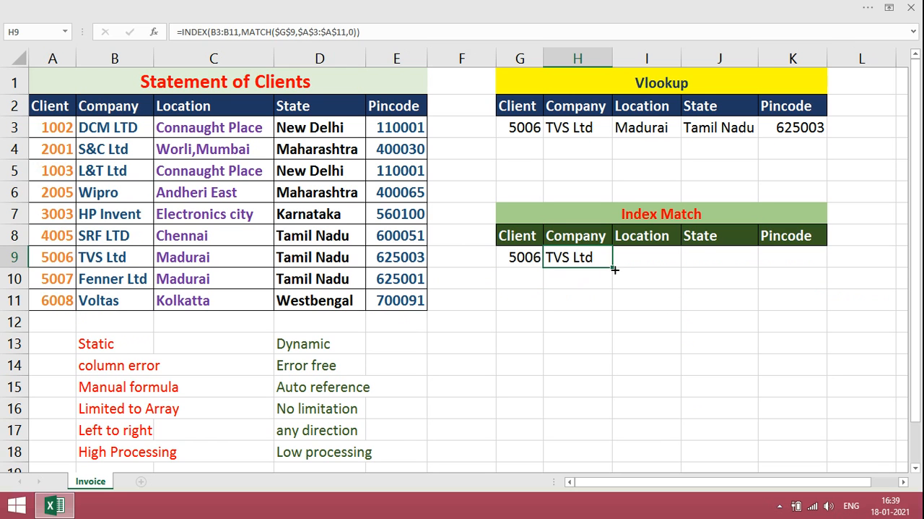
Fill the INDEX MATCH formula from H9 across to K9 and compare the I9 formula's array with column C
{"action": "left_click_drag", "start_coordinate": [613, 266], "coordinate": [818, 263]}
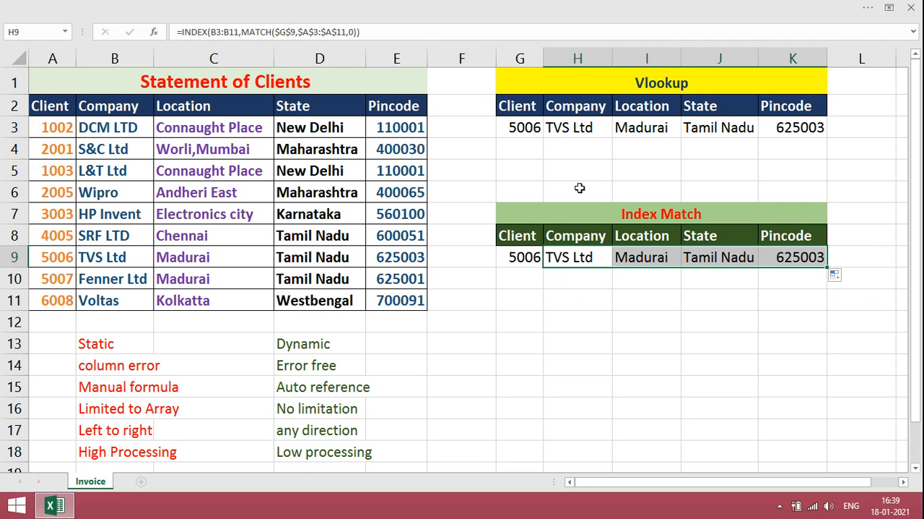
{"action": "left_click", "coordinate": [632, 261]}
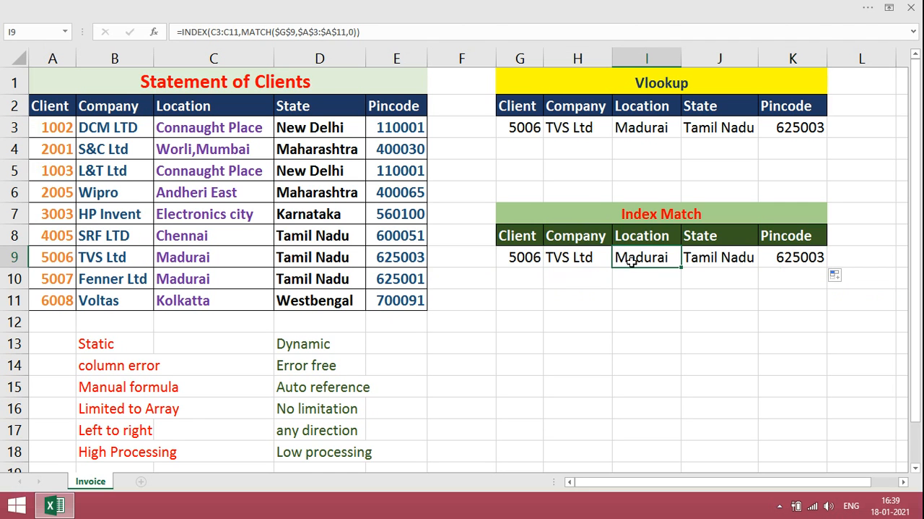
{"action": "left_click", "coordinate": [205, 58]}
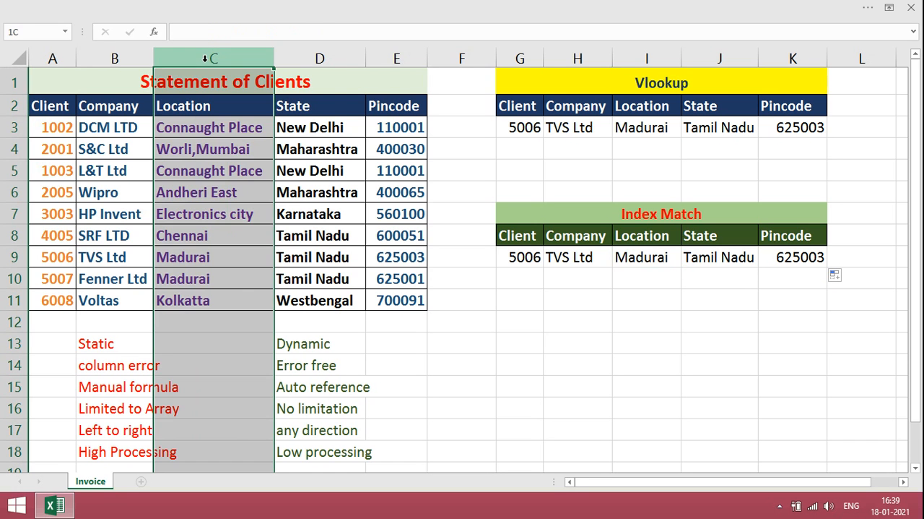
Insert a blank column before the Location column and check the VLOOKUP cells for Location, State and Pincode
{"action": "right_click", "coordinate": [207, 62]}
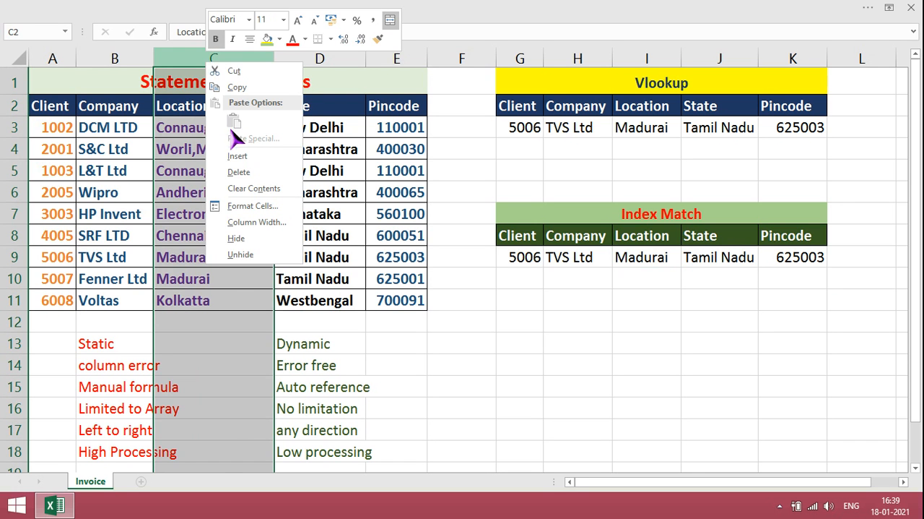
{"action": "left_click", "coordinate": [241, 159]}
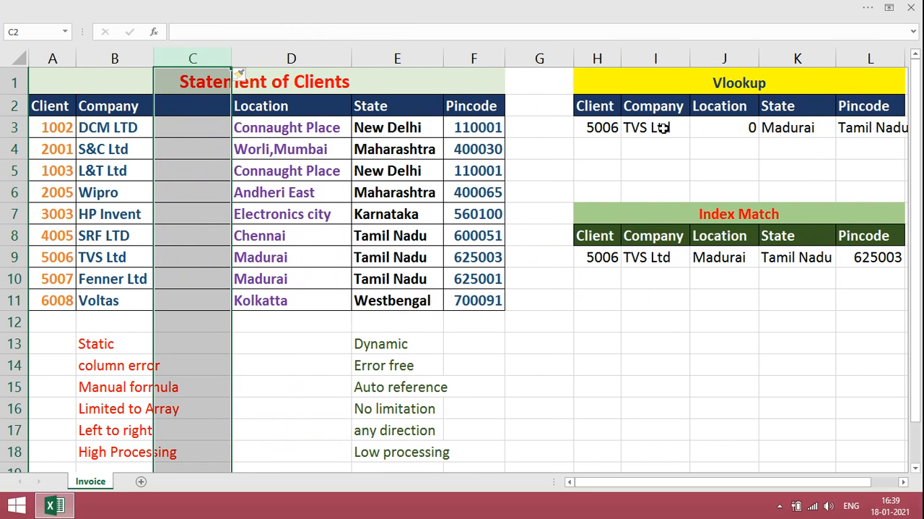
{"action": "left_click", "coordinate": [749, 130]}
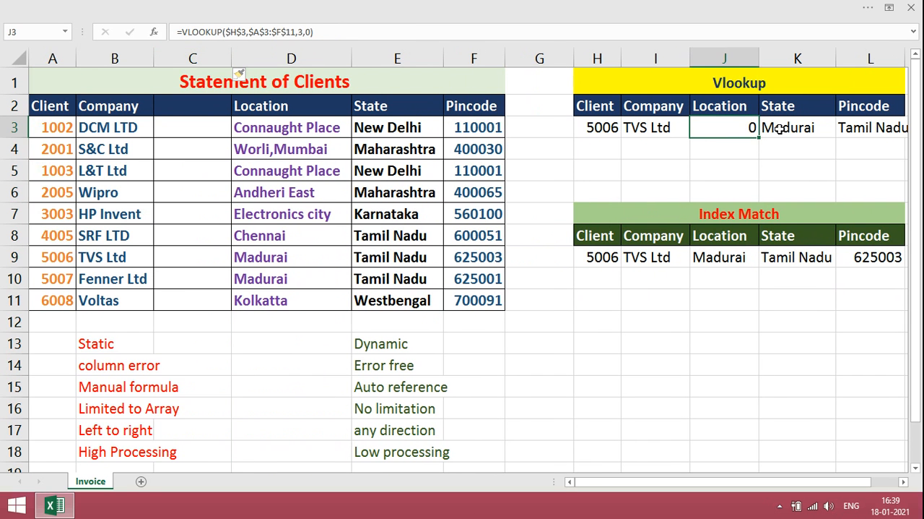
{"action": "left_click", "coordinate": [778, 130]}
{"action": "left_click", "coordinate": [854, 127]}
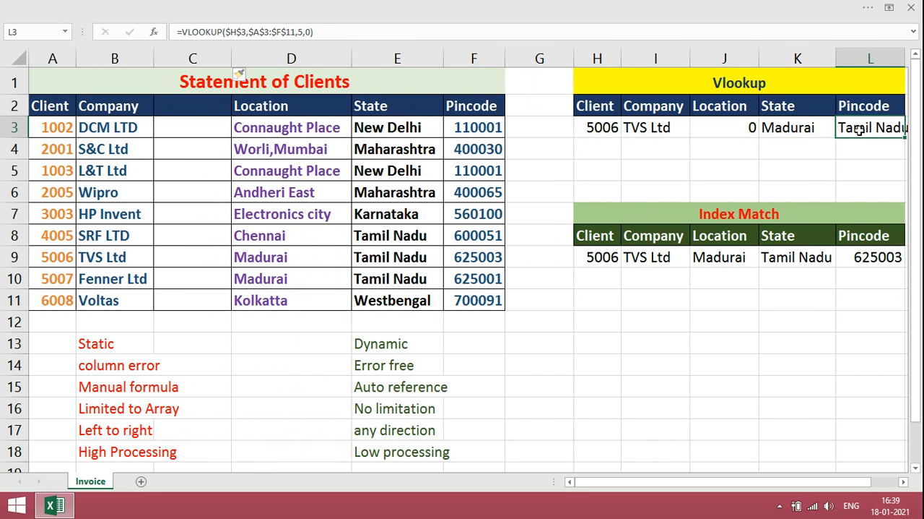
Compare the State formula of the INDEX MATCH table in K9 with the VLOOKUP one in K3
{"action": "left_click", "coordinate": [192, 59]}
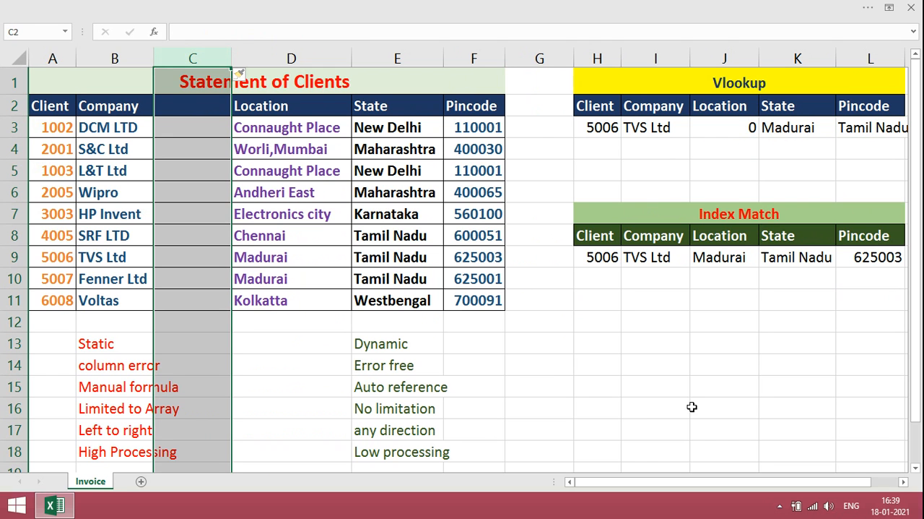
{"action": "left_click", "coordinate": [902, 481]}
{"action": "left_click", "coordinate": [903, 481]}
{"action": "left_click", "coordinate": [903, 481]}
{"action": "left_click", "coordinate": [582, 259]}
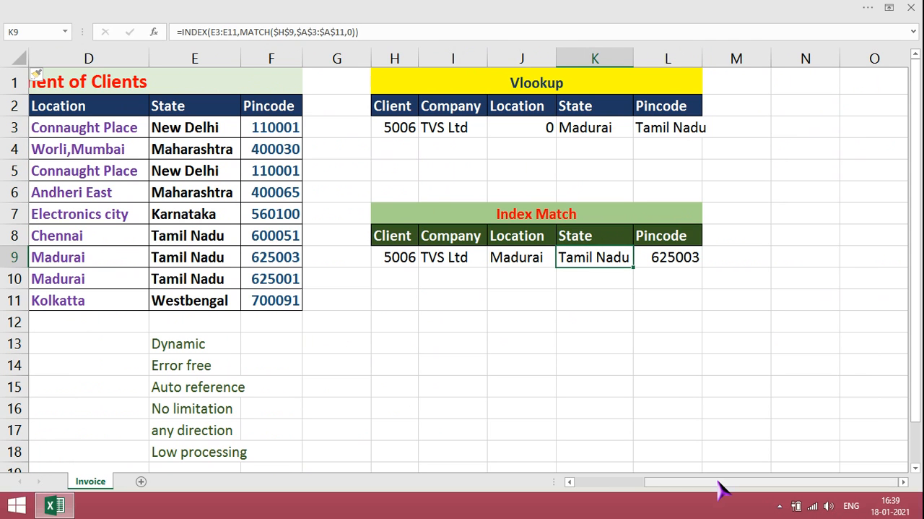
{"action": "left_click", "coordinate": [574, 130]}
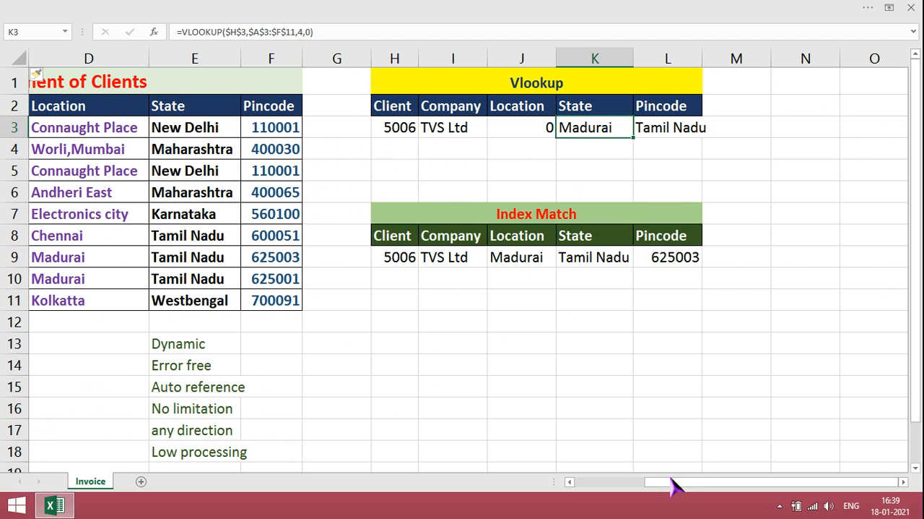
Delete the blank column C together with the Location column D
{"action": "left_click_drag", "start_coordinate": [671, 490], "coordinate": [556, 497]}
{"action": "left_click_drag", "start_coordinate": [192, 58], "coordinate": [261, 64]}
{"action": "right_click", "coordinate": [260, 58]}
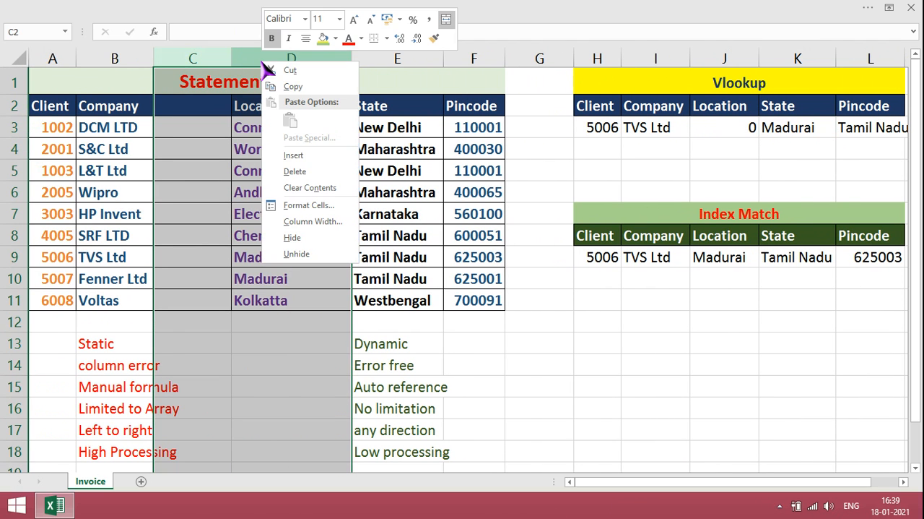
{"action": "left_click", "coordinate": [299, 170]}
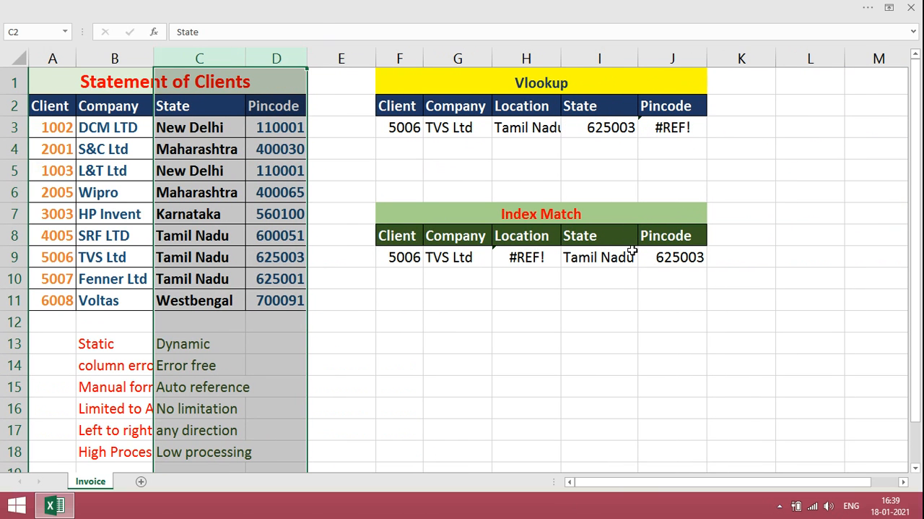
Undo the column deletion and the earlier column insertion
{"action": "key", "text": "ctrl+z"}
{"action": "key", "text": "ctrl+z"}
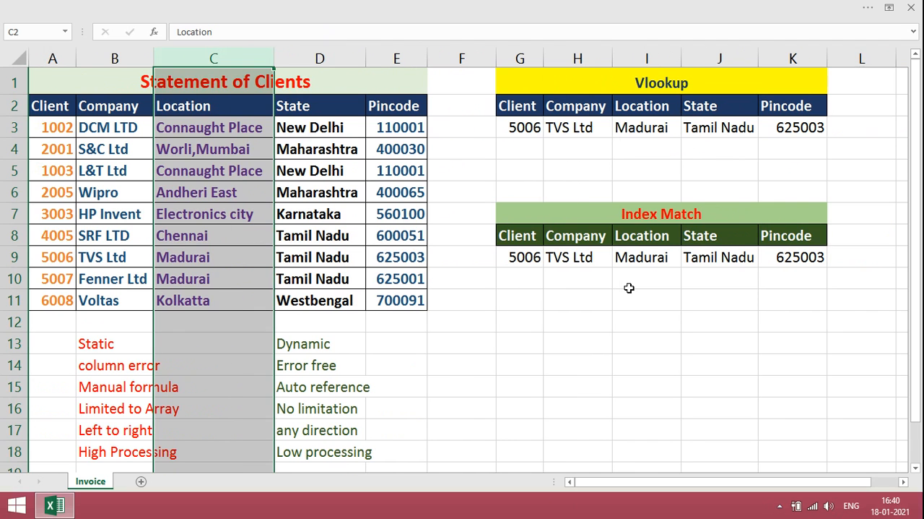
{"action": "left_click", "coordinate": [785, 281]}
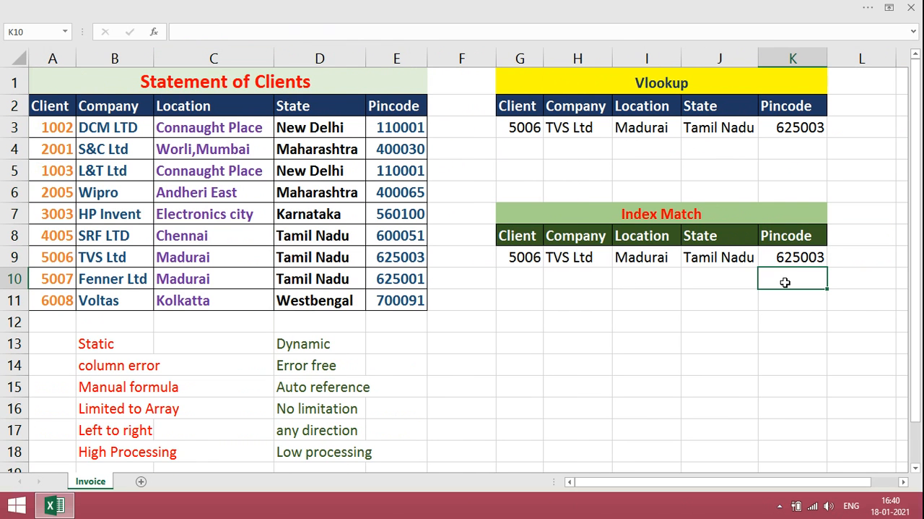
{"action": "left_click", "coordinate": [47, 190]}
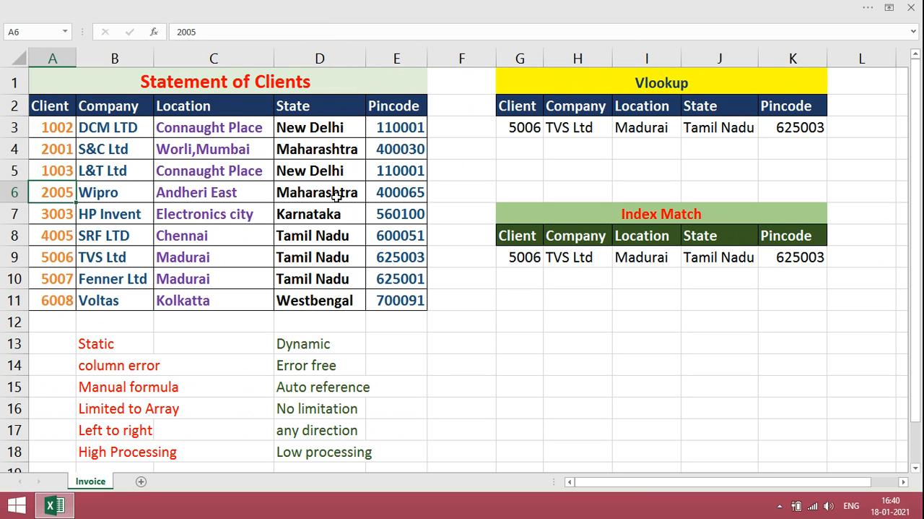
Enter the pincode 700091 in K11, below the Index Match table
{"action": "left_click", "coordinate": [793, 300]}
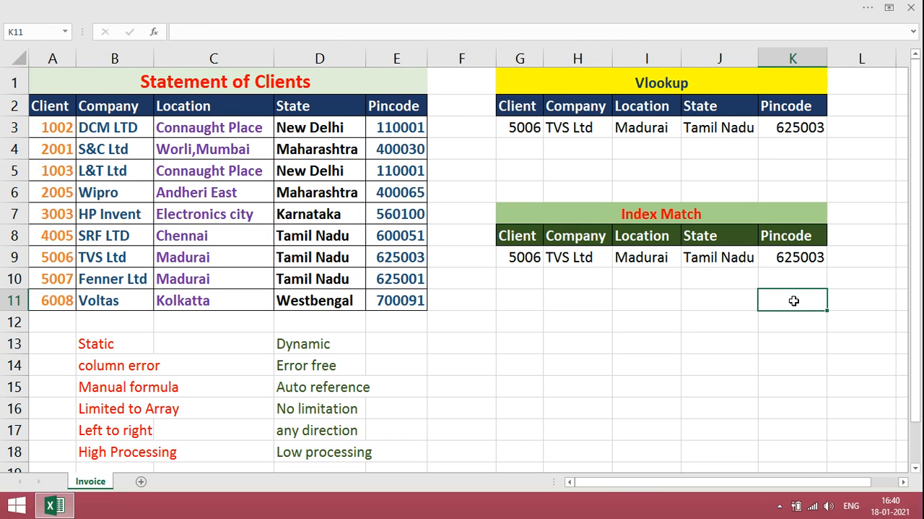
{"action": "double_click", "coordinate": [794, 300]}
{"action": "type", "text": "700"}
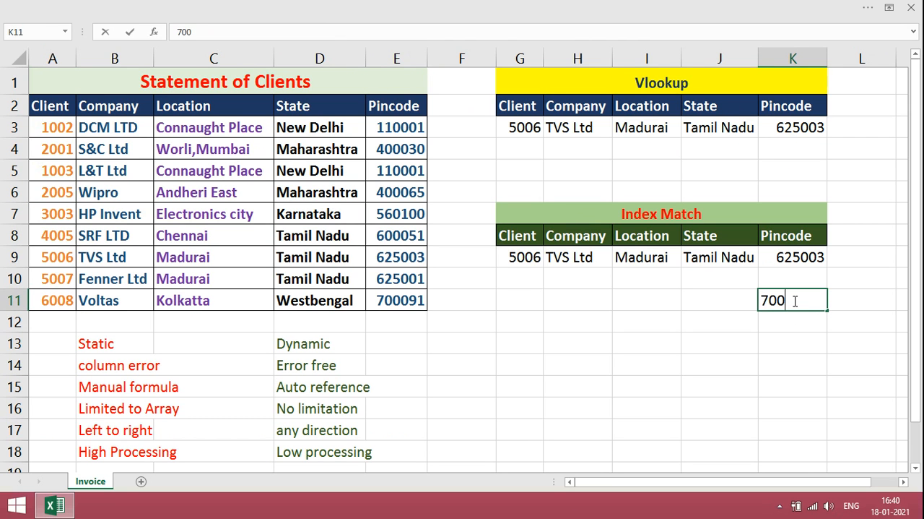
{"action": "type", "text": "091"}
{"action": "key", "text": "Return"}
{"action": "left_click", "coordinate": [792, 301]}
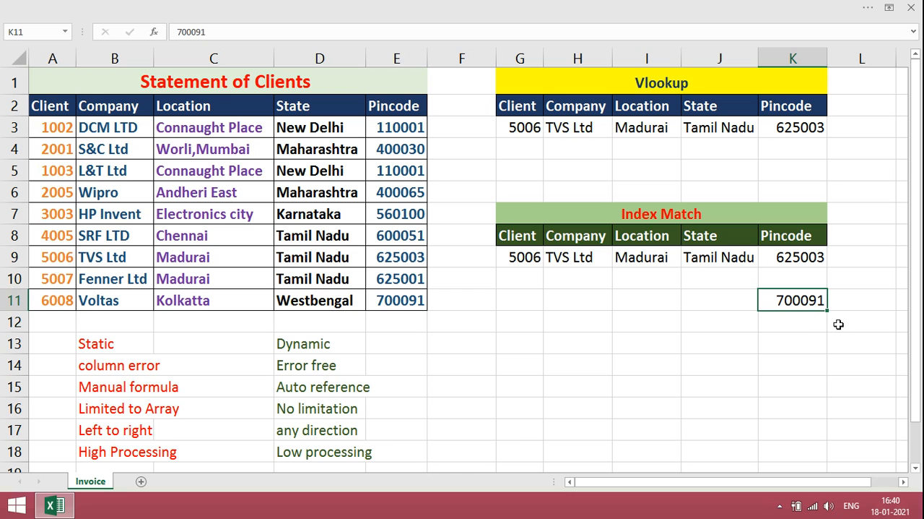
Start an INDEX formula in J11 with the State range D3:D11 as its array
{"action": "left_click", "coordinate": [731, 305]}
{"action": "type", "text": "=INDEX("}
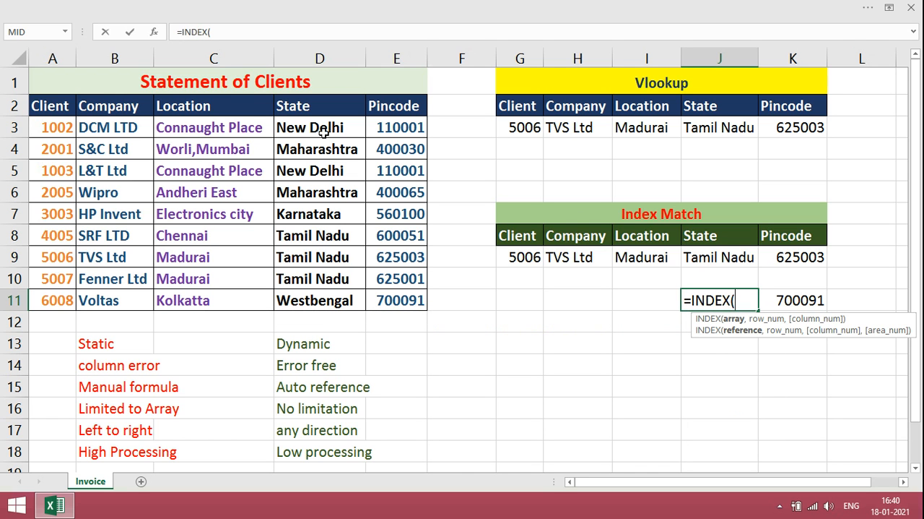
{"action": "left_click_drag", "start_coordinate": [327, 135], "coordinate": [338, 294]}
Nest a MATCH function as the row number, with K11 as its lookup value
{"action": "type", "text": ",MATA"}
{"action": "key", "text": "BackSpace"}
{"action": "type", "text": "CH("}
{"action": "left_click", "coordinate": [795, 294]}
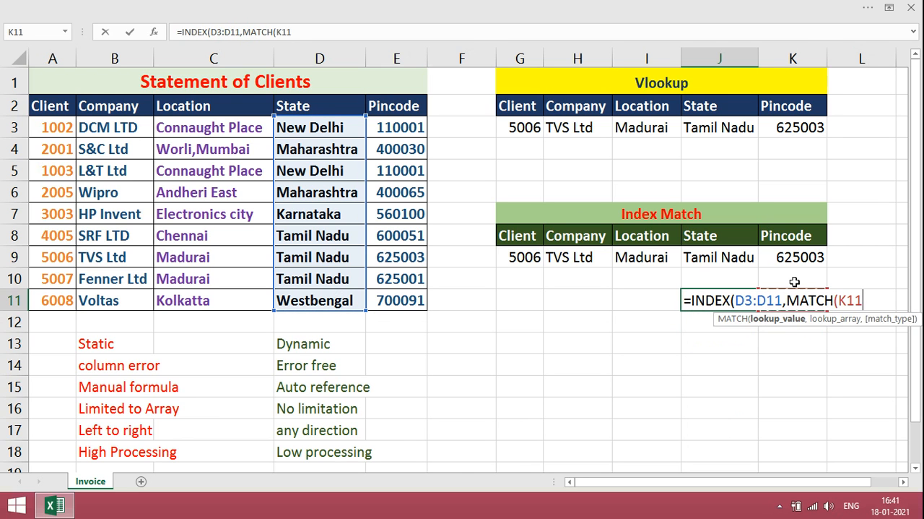
{"action": "type", "text": ","}
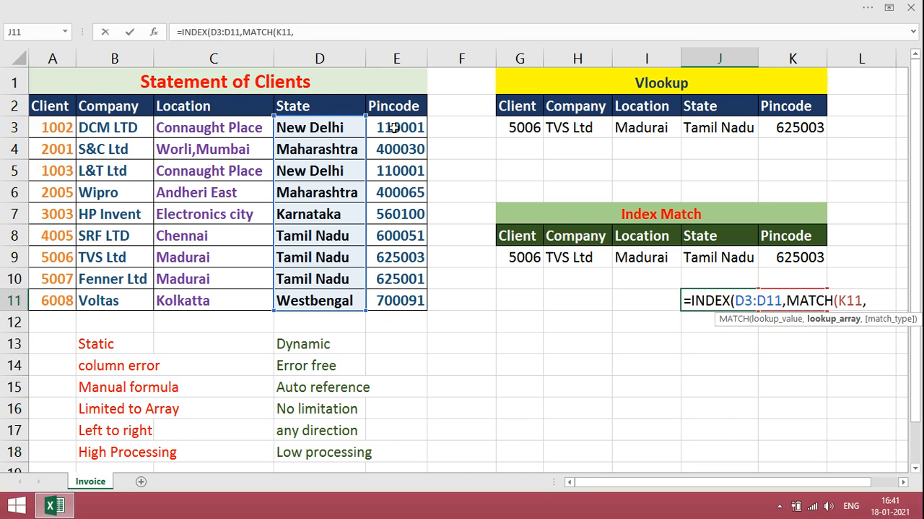
Complete the MATCH with the Pincode range E3:E11 as lookup array and match type 0, and enter the J11 formula
{"action": "left_click_drag", "start_coordinate": [392, 127], "coordinate": [395, 296]}
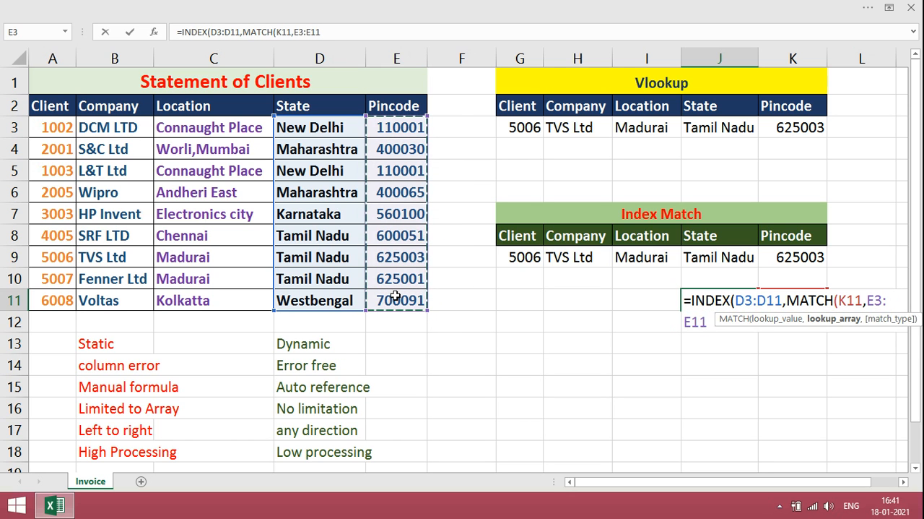
{"action": "type", "text": ",0"}
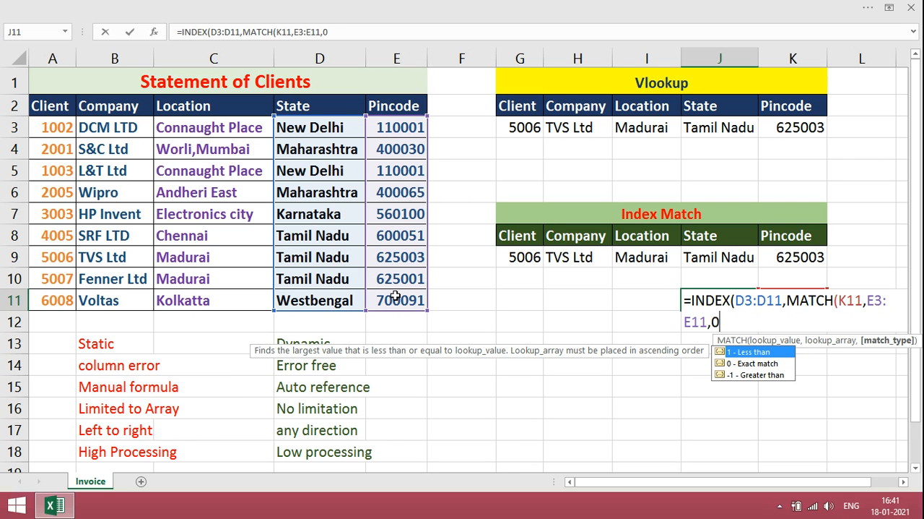
{"action": "type", "text": "))"}
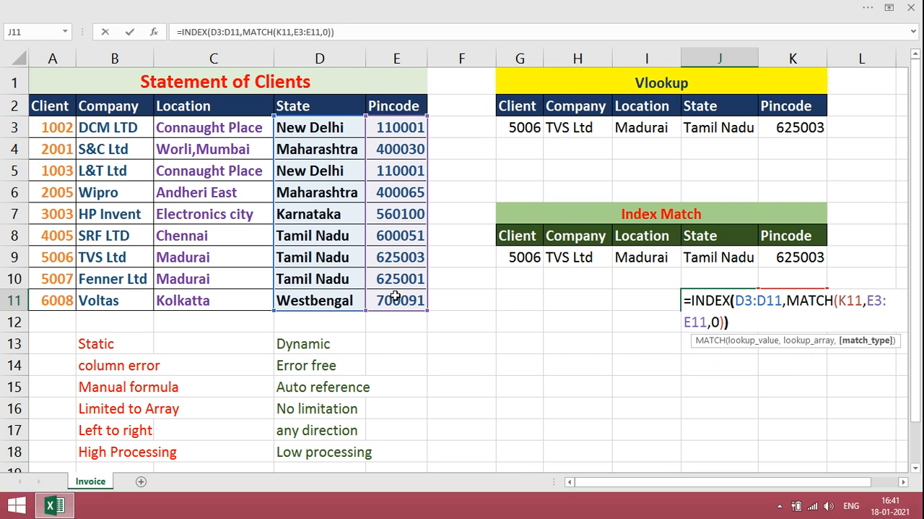
{"action": "key", "text": "Return"}
{"action": "key", "text": "Up"}
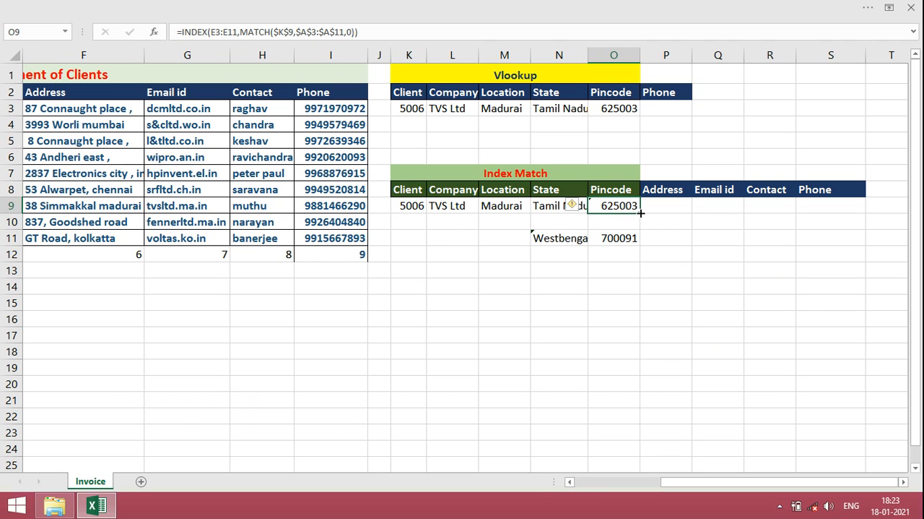
Fill the INDEX MATCH formula from O9 across to S9 for Address, Email id, Contact and Phone
{"action": "left_click_drag", "start_coordinate": [640, 213], "coordinate": [844, 207]}
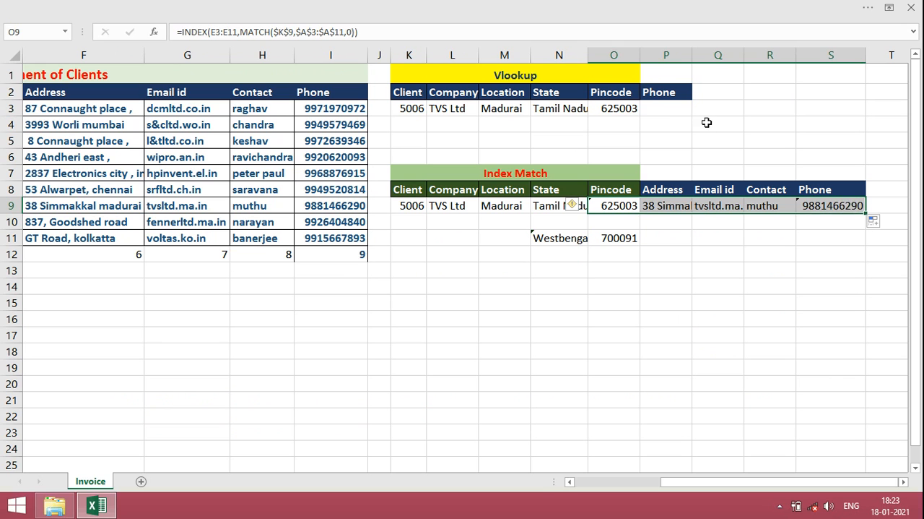
{"action": "left_click", "coordinate": [669, 114]}
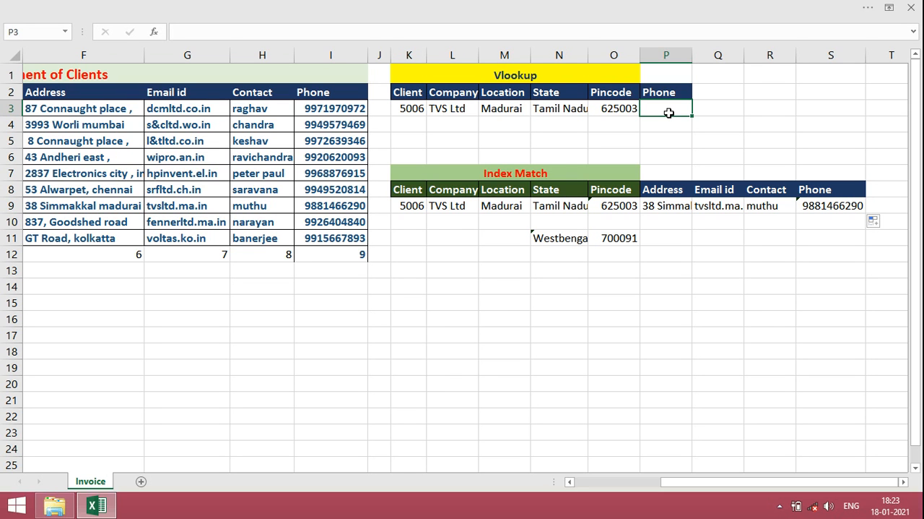
{"action": "type", "text": "="}
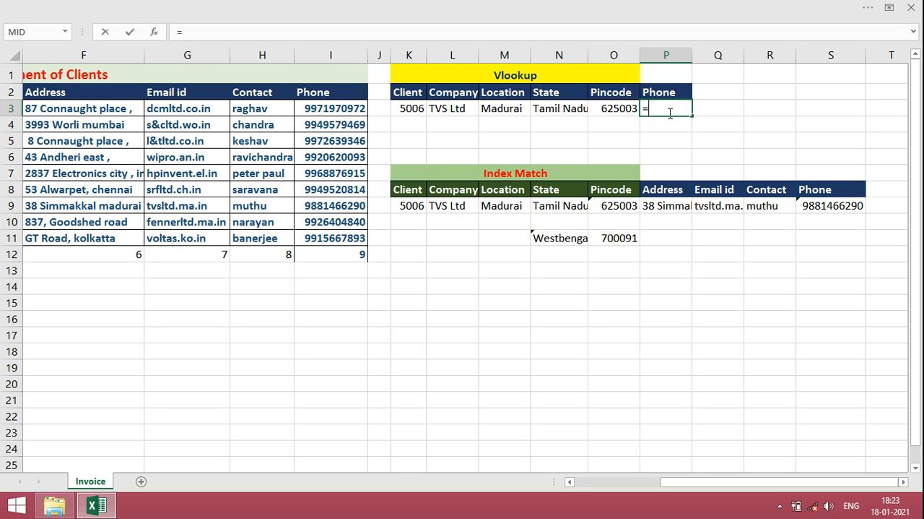
{"action": "left_click", "coordinate": [339, 56]}
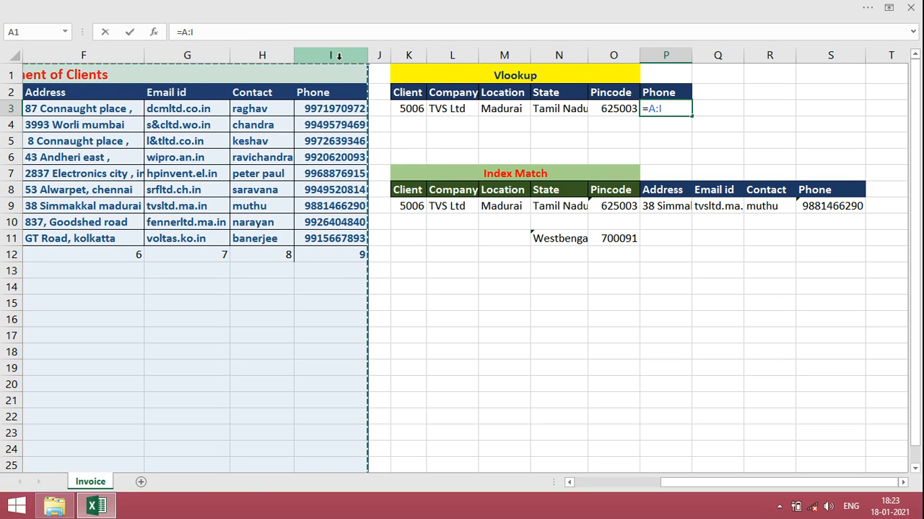
{"action": "left_click", "coordinate": [338, 132]}
{"action": "key", "text": "Escape"}
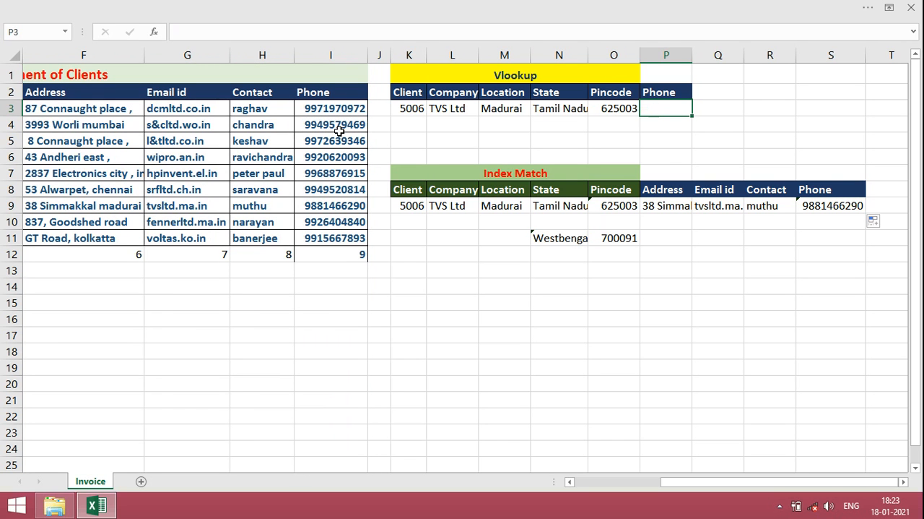